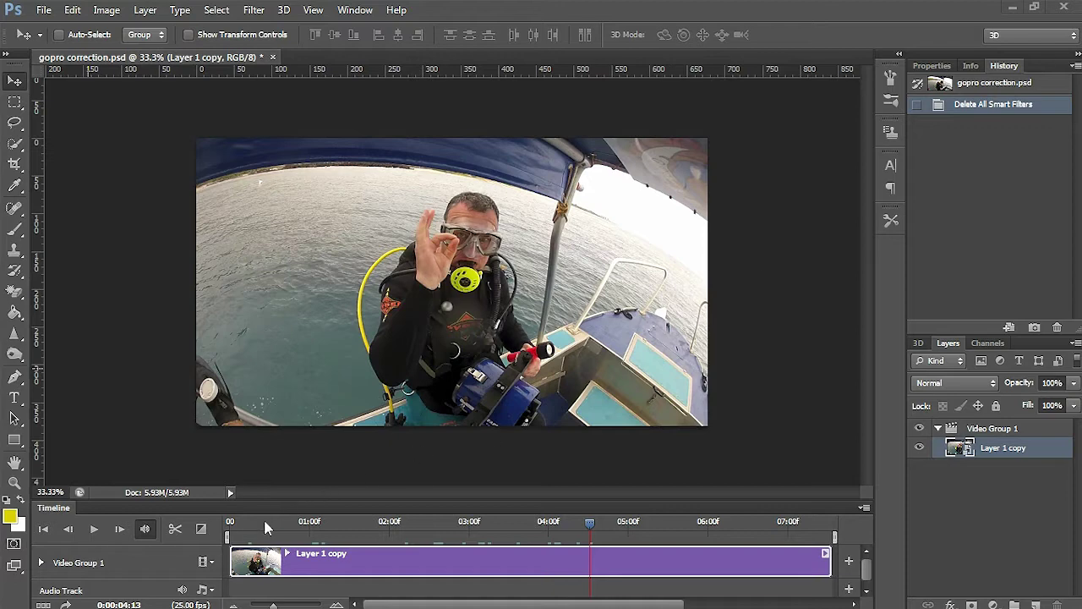
Step: Play the dive clip and stop playback at 0:00:03:00
key("space")
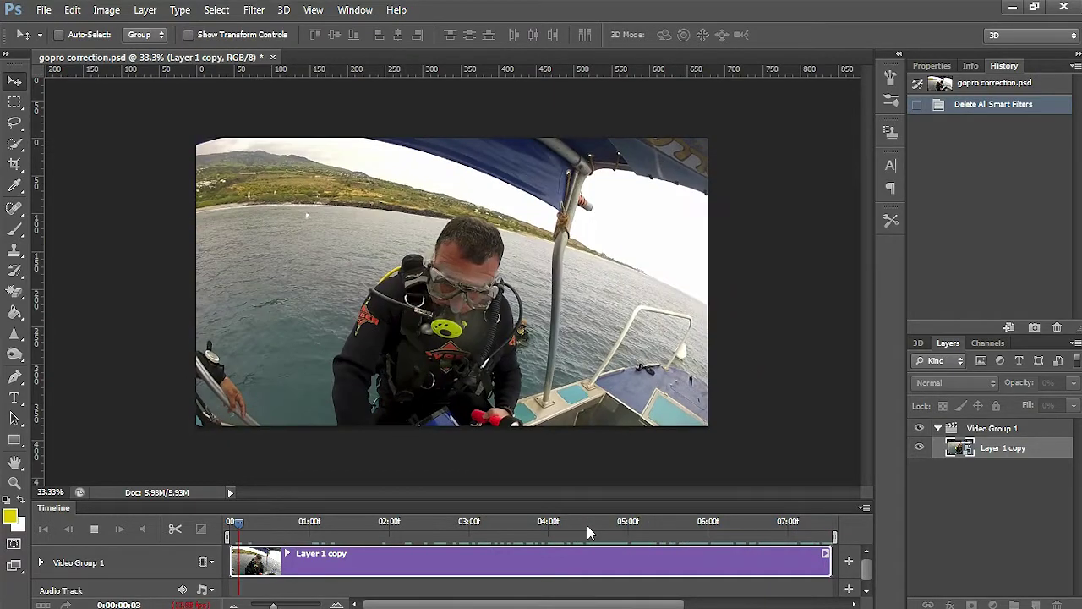
key("space")
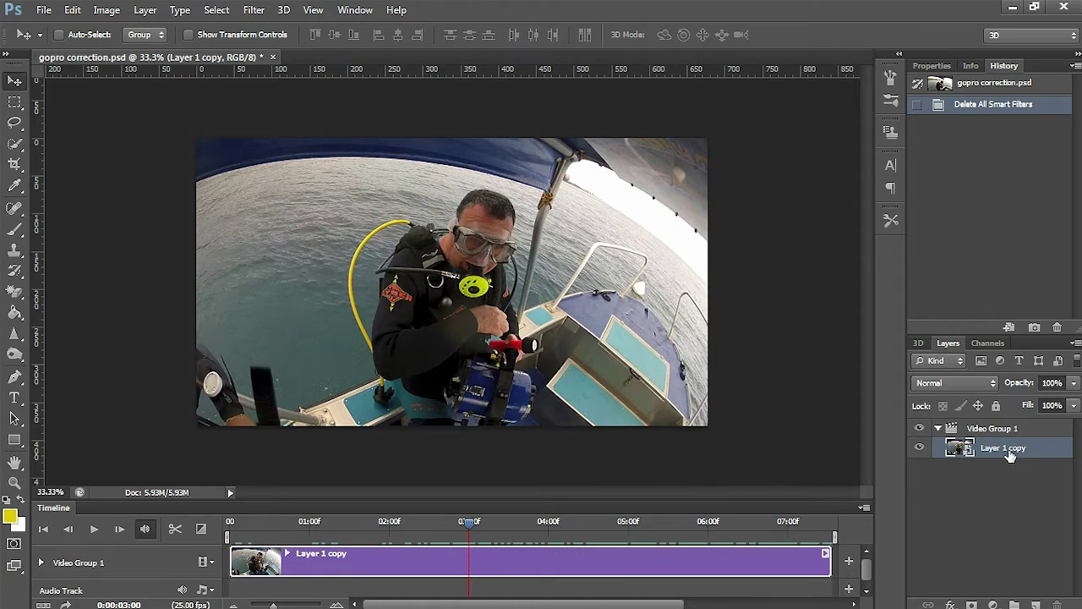
Step: Convert the Layer 1 copy video layer to a smart object from its context menu
right_click(1010, 455)
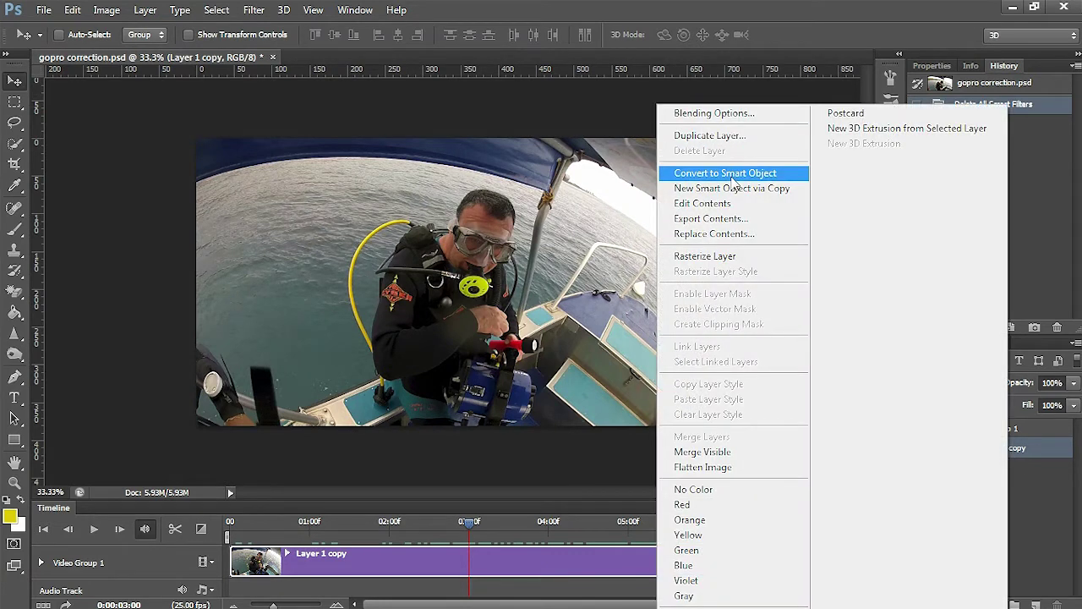
left_click(732, 176)
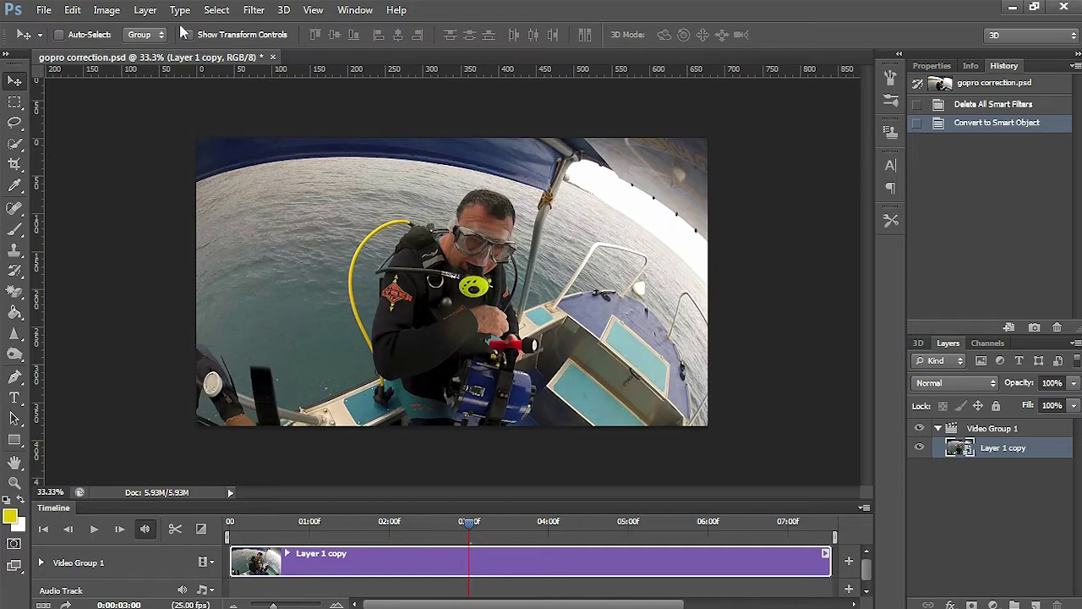
Step: Open Filter > Adaptive Wide Angle on the clip, previewing a Fisheye correction
left_click(257, 11)
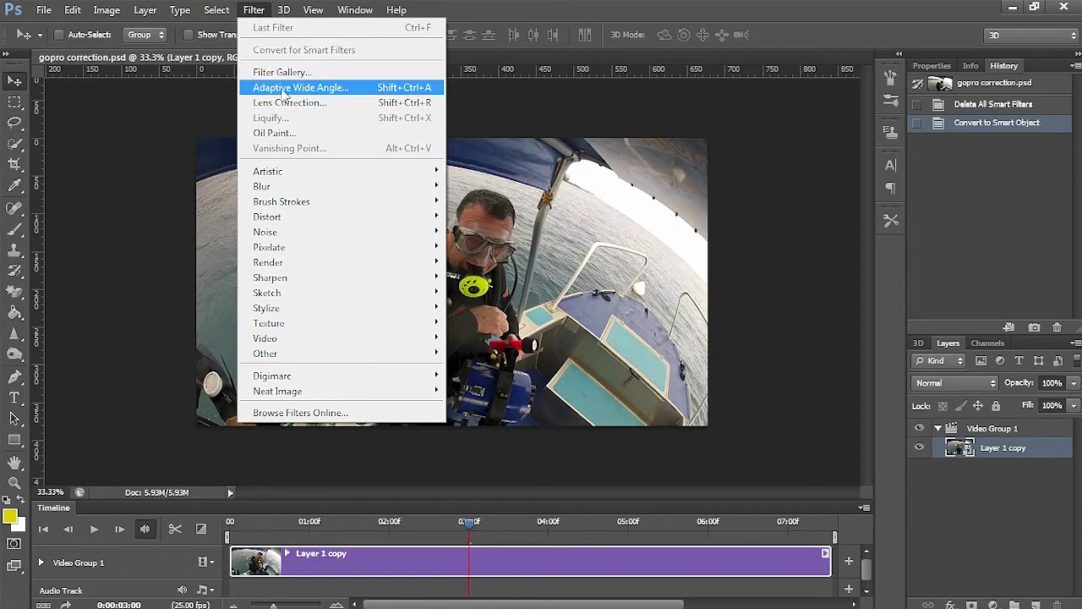
left_click(284, 89)
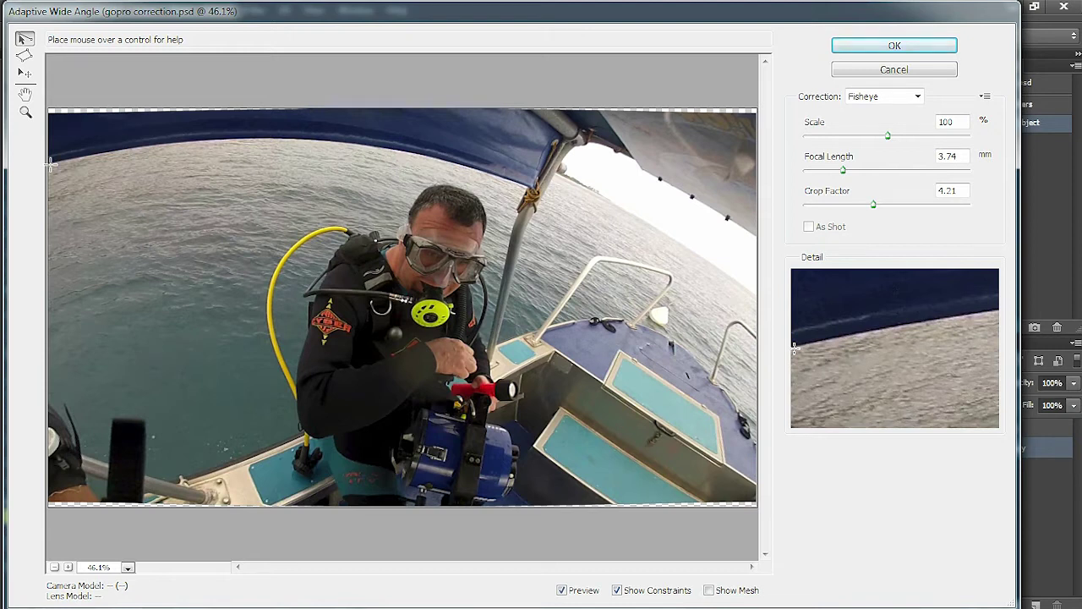
Step: Draw constraint lines along the bowed canopy edge and the right-hand sea horizon
left_click(50, 165)
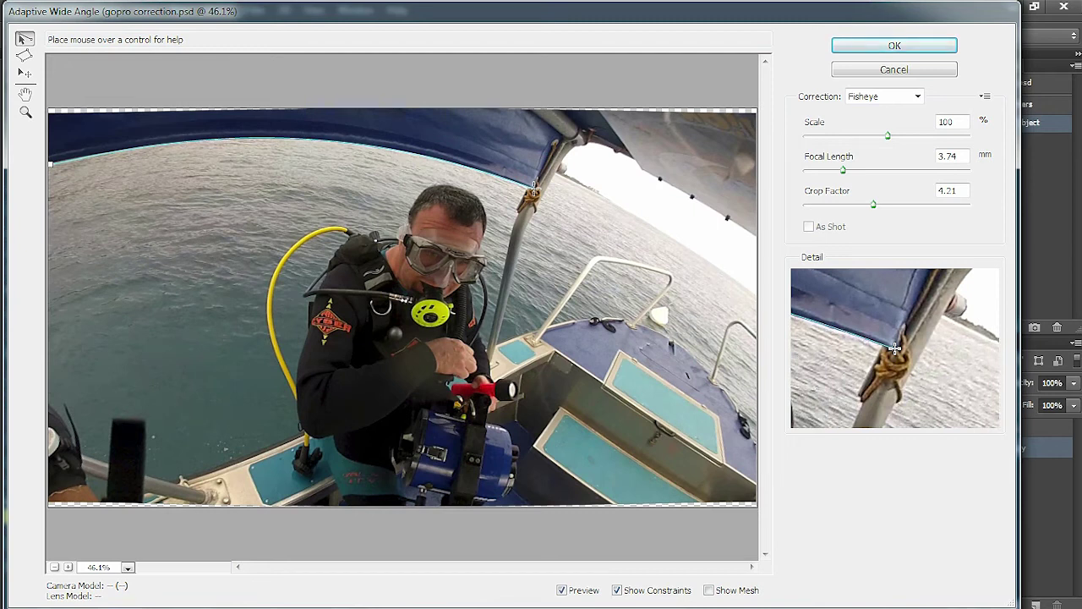
left_click(534, 187)
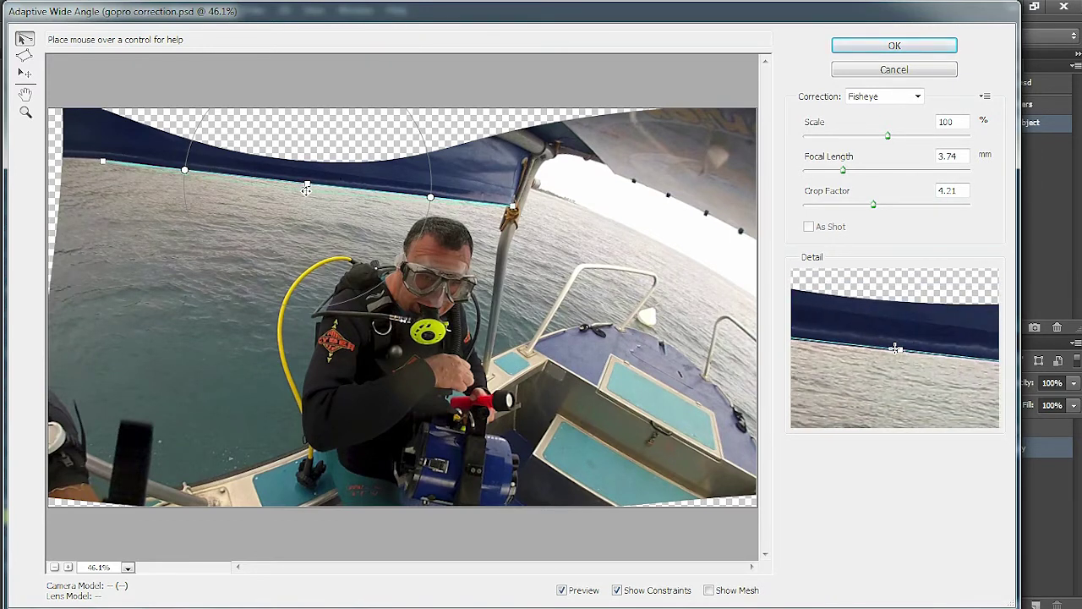
mouse_move(307, 184)
left_mouse_down()
mouse_move(320, 161)
mouse_move(312, 186)
left_mouse_up()
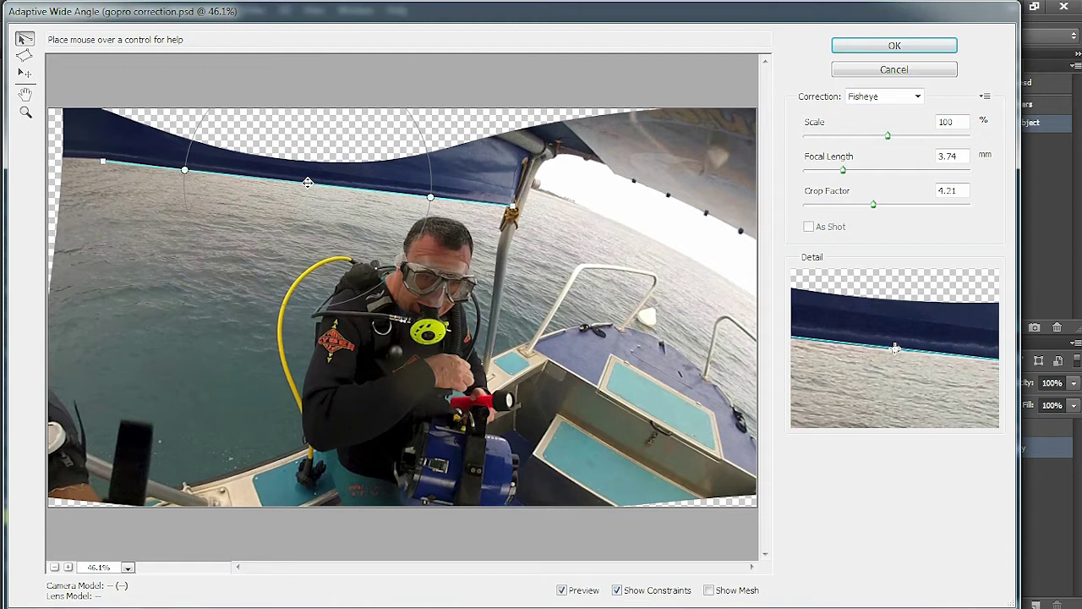
left_click(307, 182)
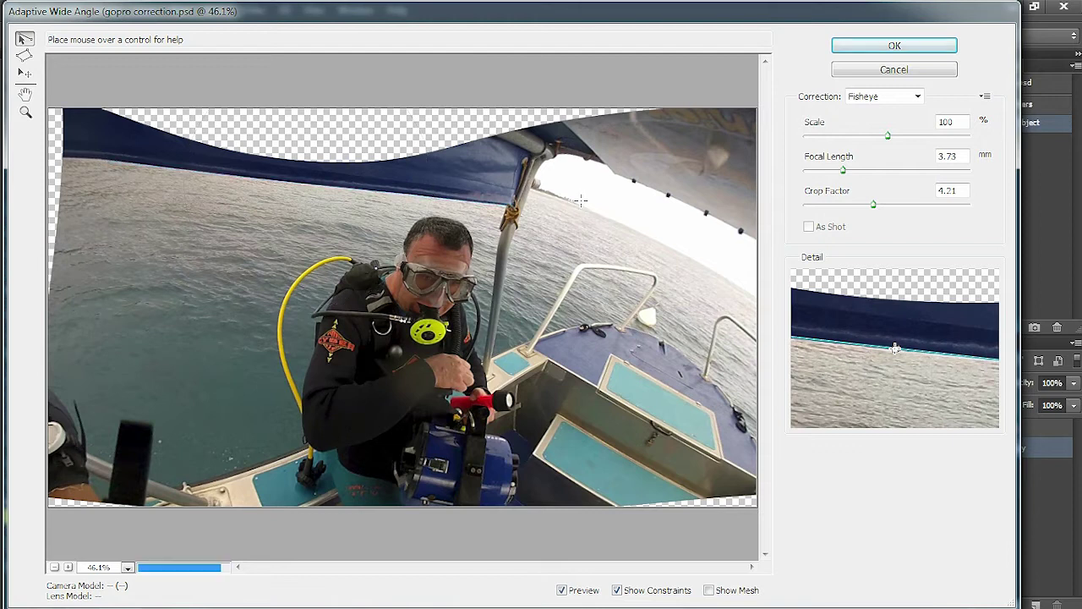
left_click(530, 184)
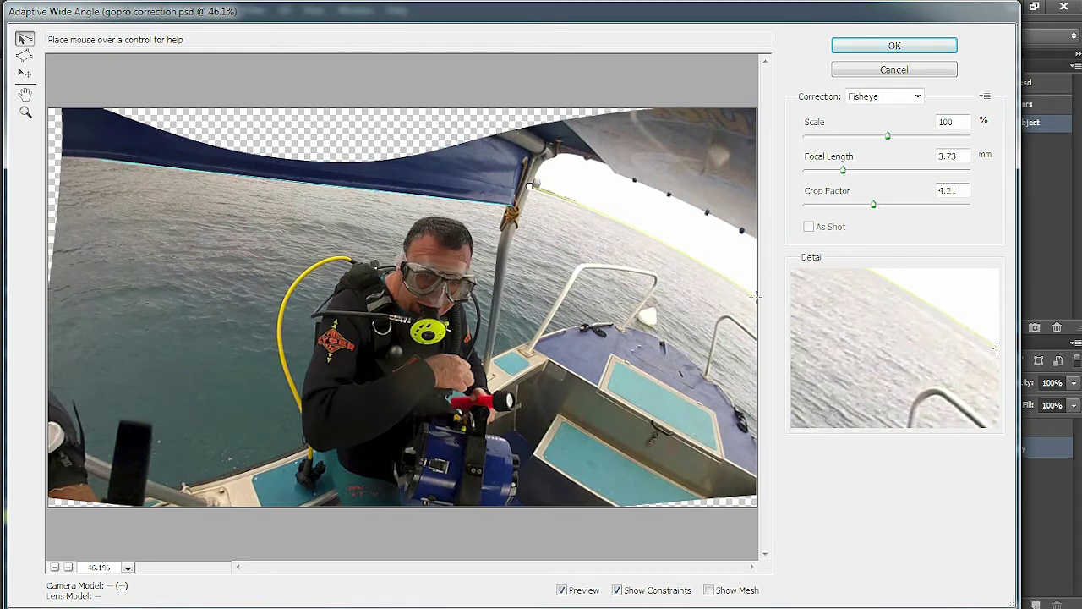
left_click(756, 296)
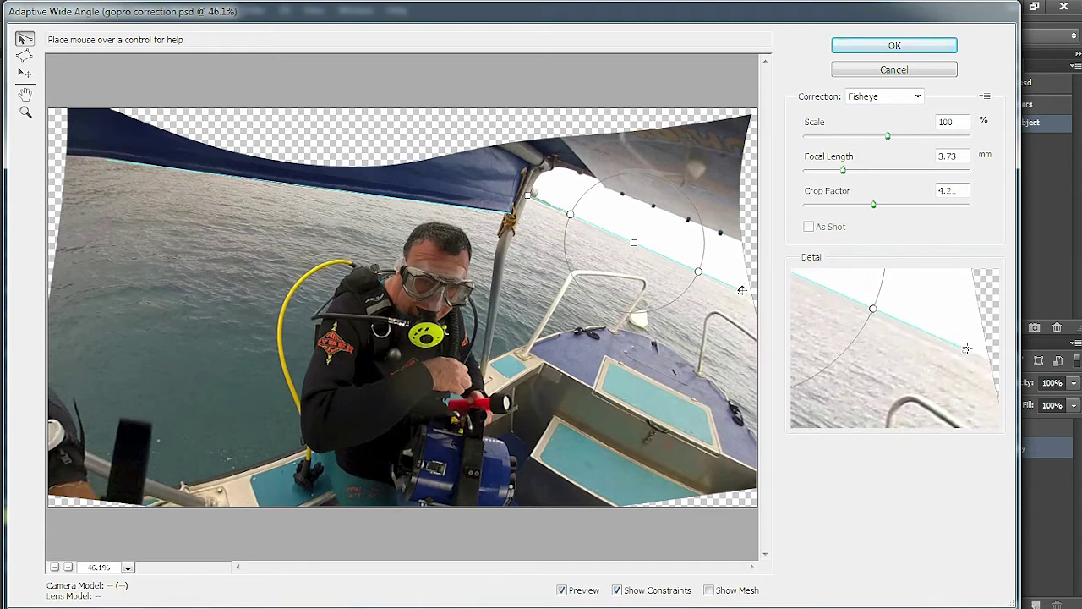
Step: Adjust both endpoints of the horizon constraint so the right-side horizon lies straight
left_click_drag(741, 290, 752, 298)
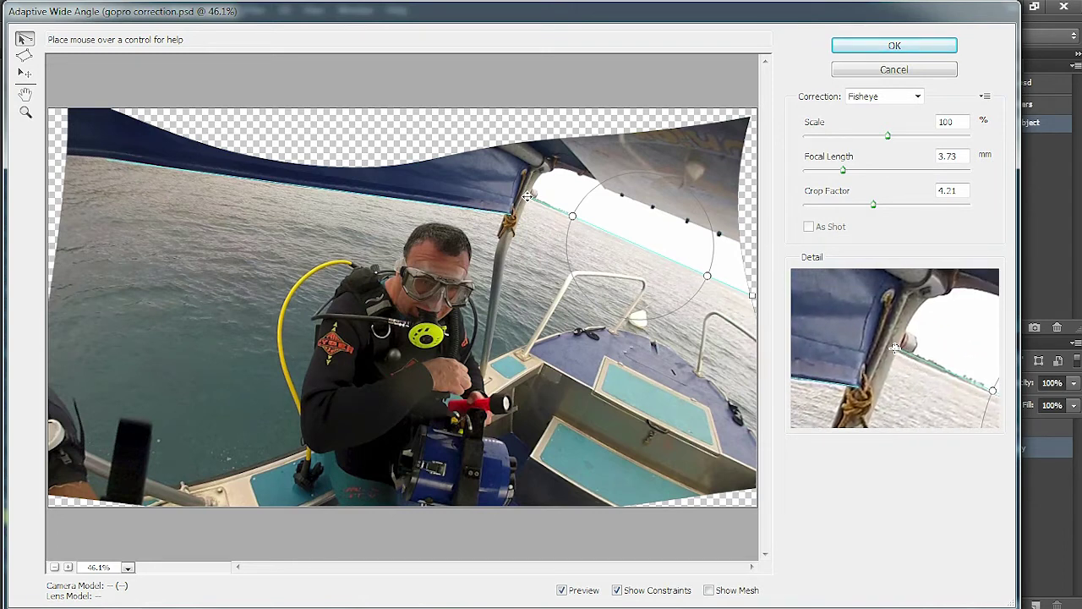
left_click_drag(530, 197, 528, 197)
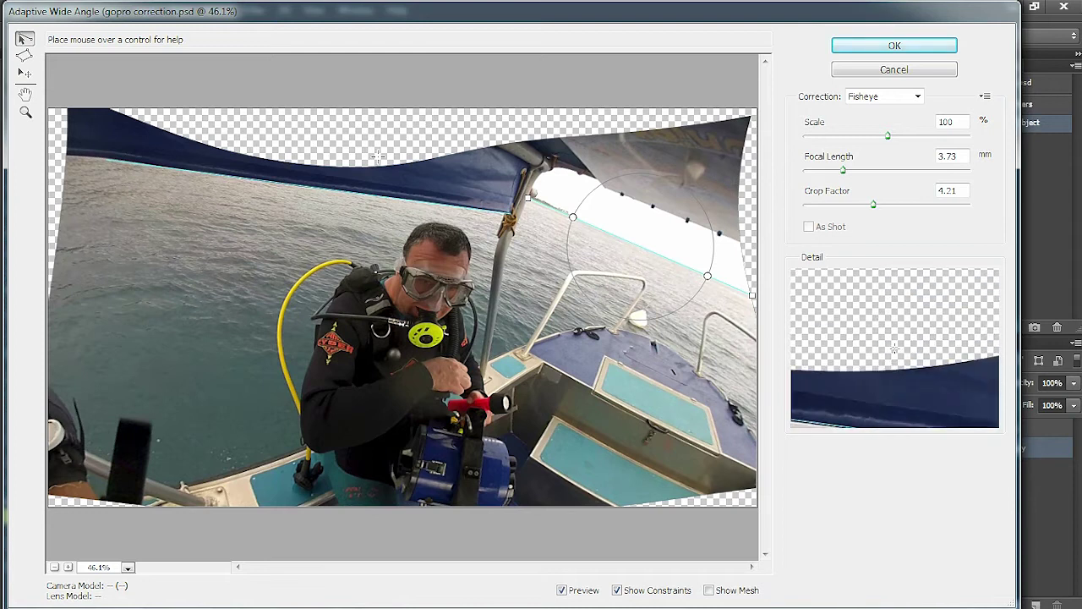
Step: Scale the corrected image to 128% and reposition it to remove transparent corners
left_click(889, 138)
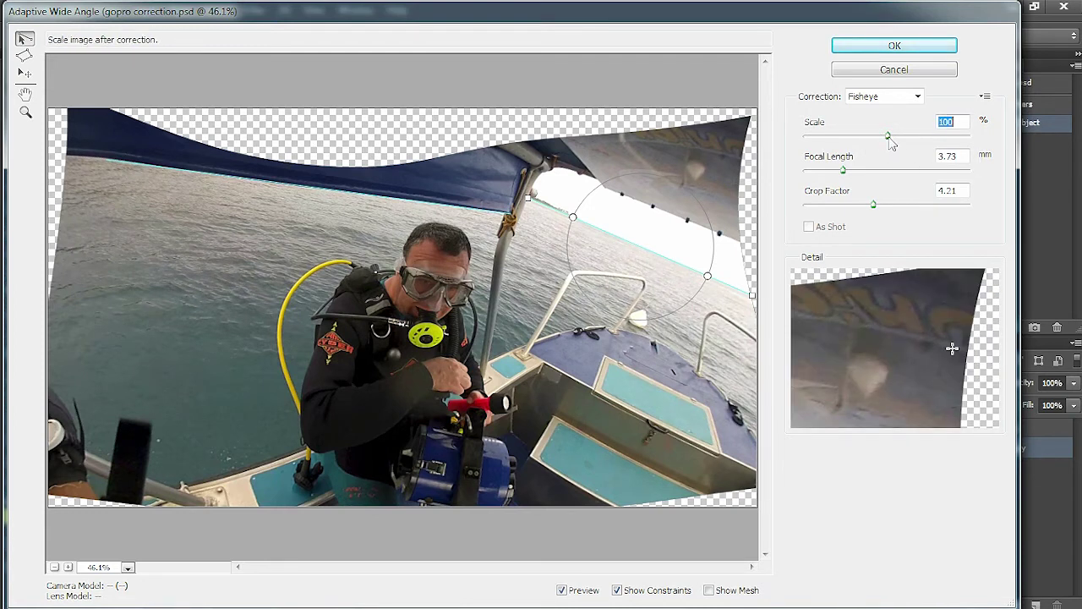
left_click_drag(889, 139, 918, 145)
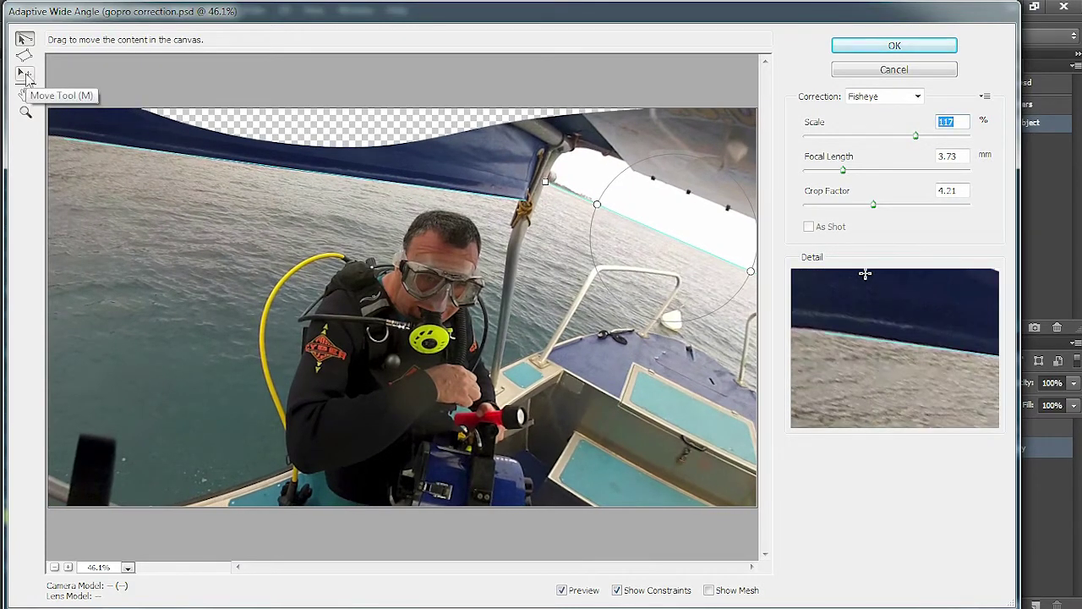
left_click(28, 78)
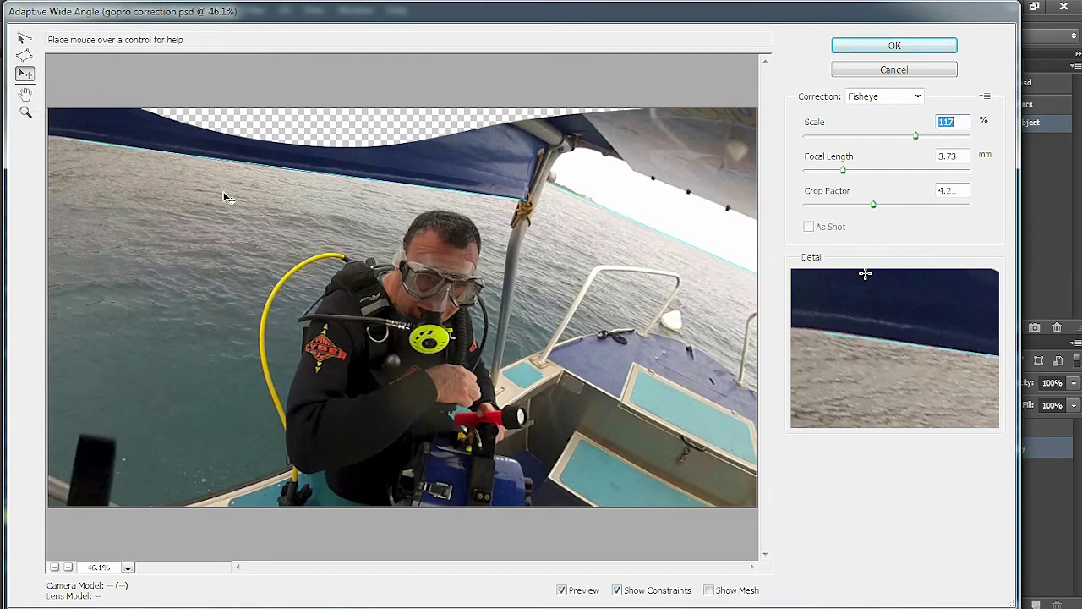
left_click_drag(422, 321, 454, 282)
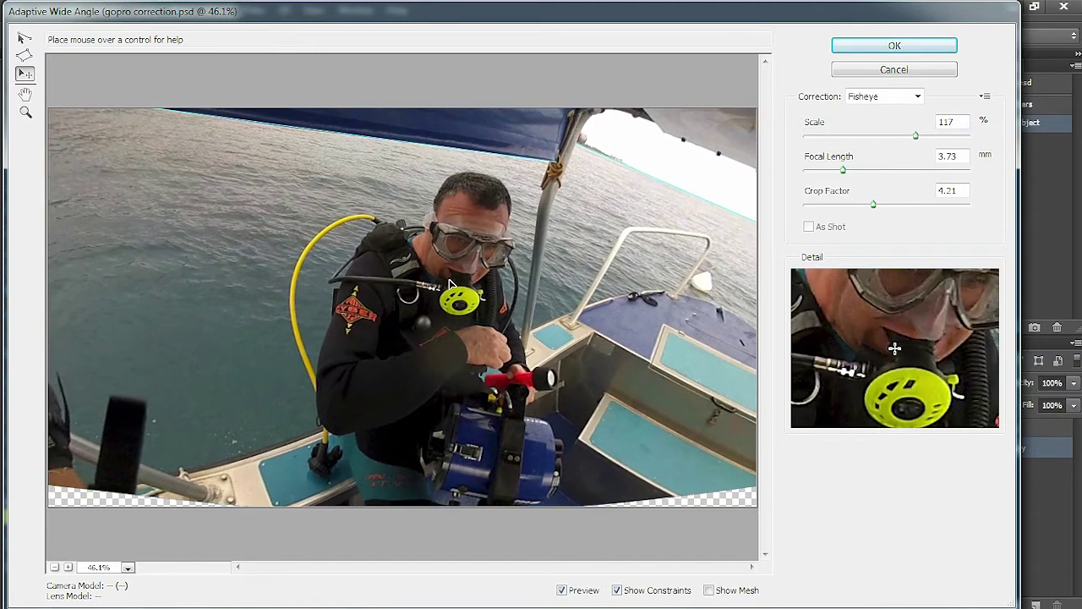
left_click_drag(454, 282, 449, 285)
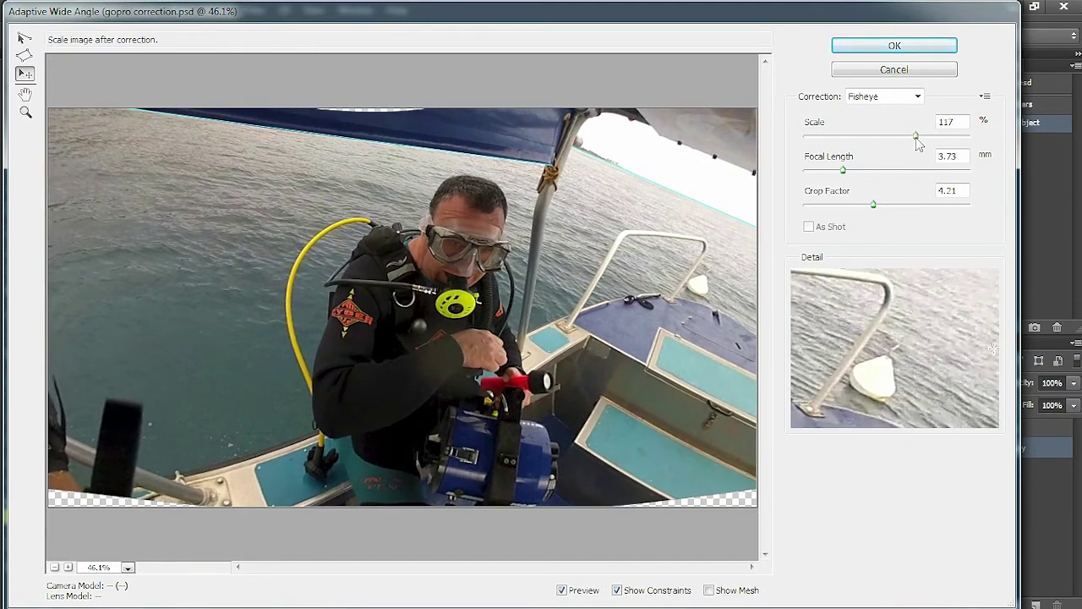
left_click_drag(916, 135, 934, 139)
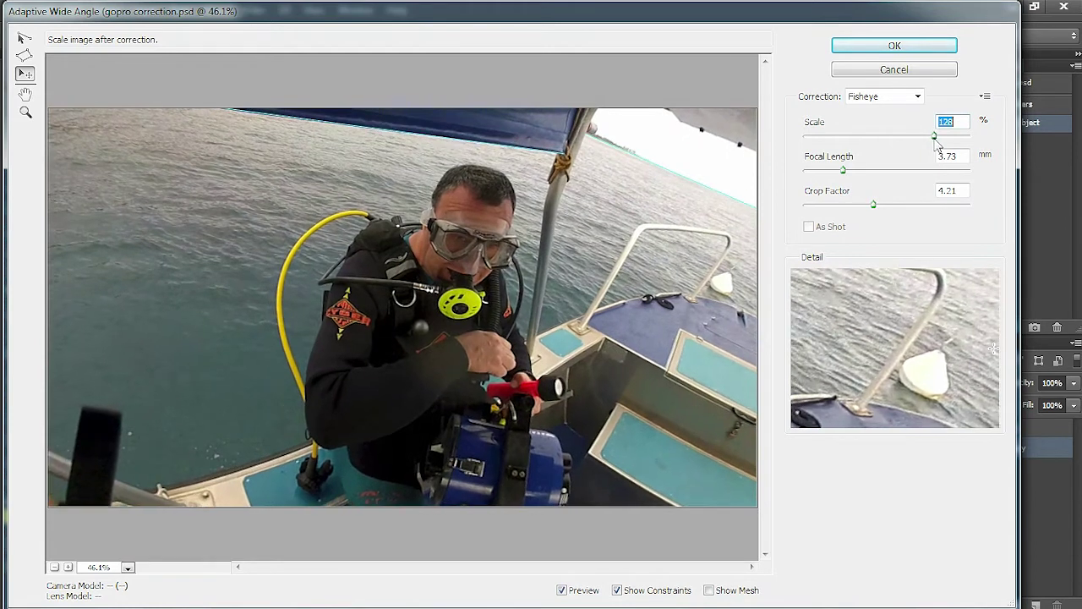
mouse_move(607, 257)
left_mouse_down()
mouse_move(616, 251)
mouse_move(494, 249)
mouse_move(602, 249)
left_mouse_up()
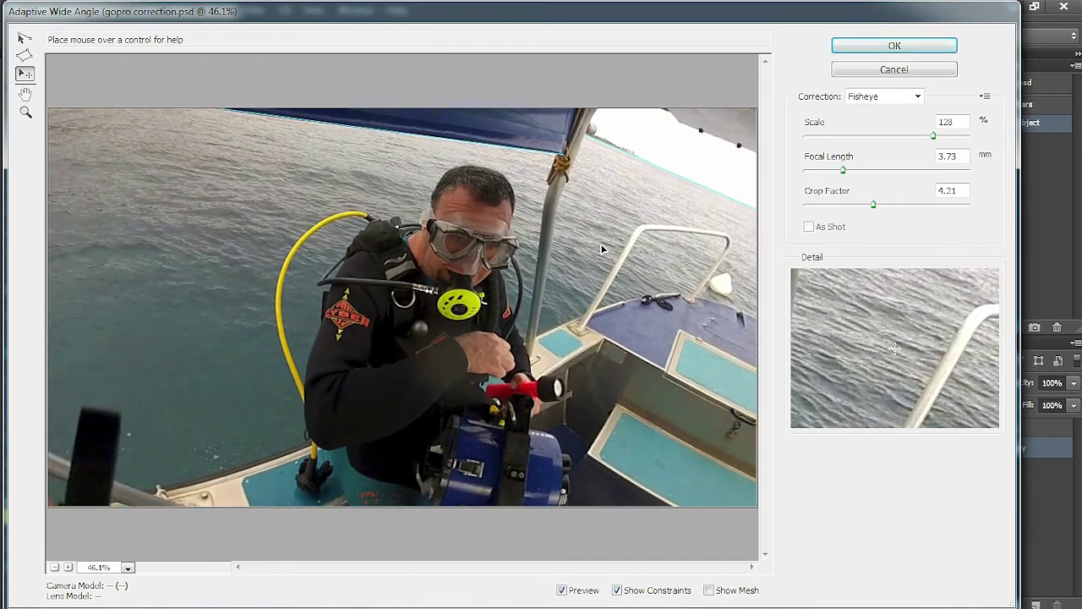
Step: Apply Adaptive Wide Angle as a smart filter and play the corrected clip
left_click(857, 53)
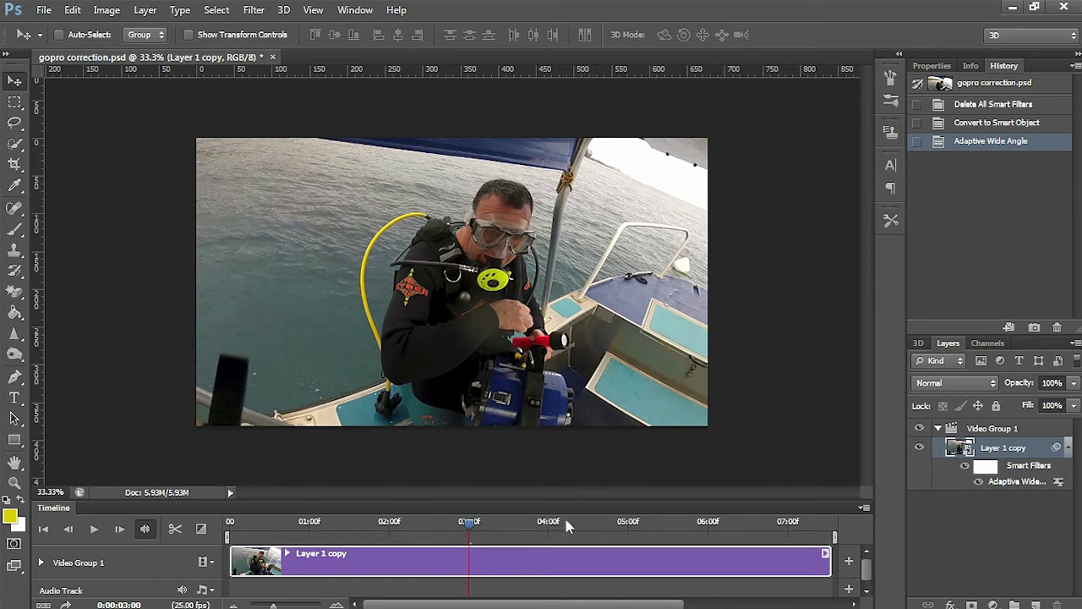
key("space")
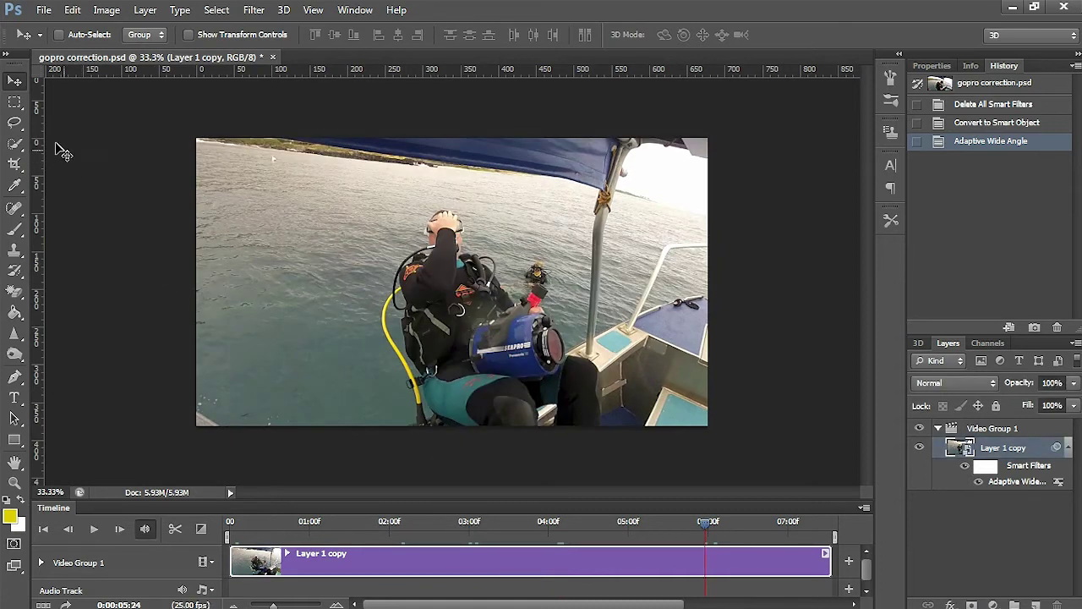
Step: Open File > Export > Render Video for gopro correction.mp4
left_click(43, 10)
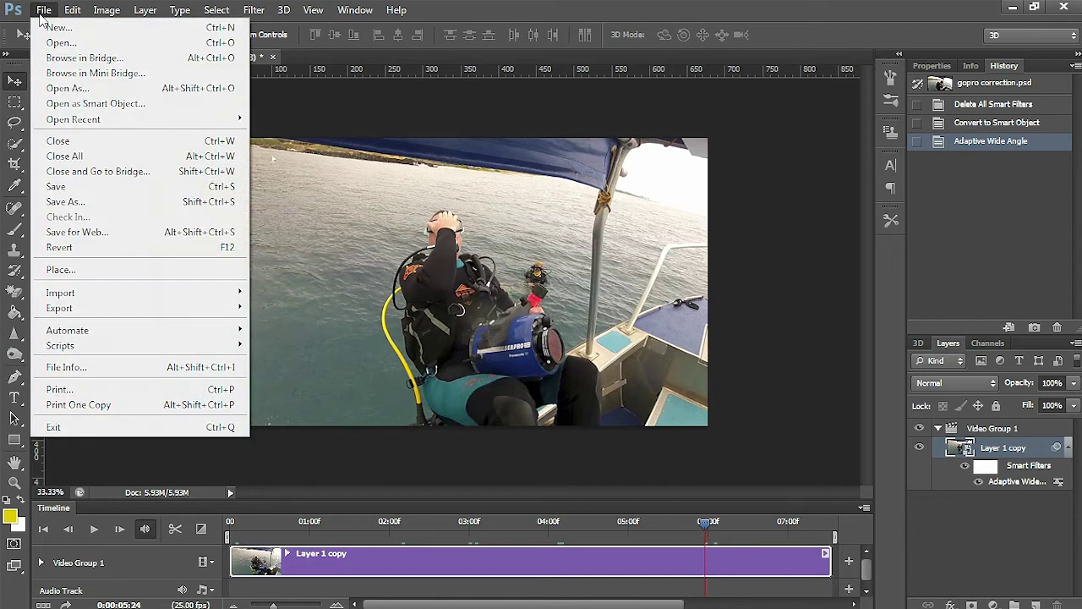
mouse_move(59, 308)
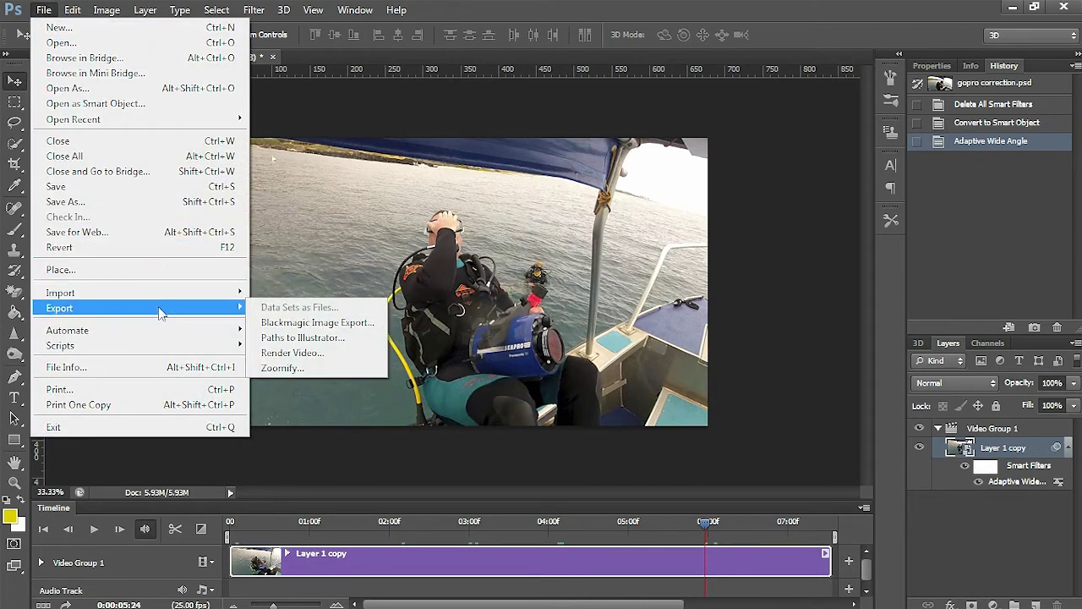
left_click(286, 355)
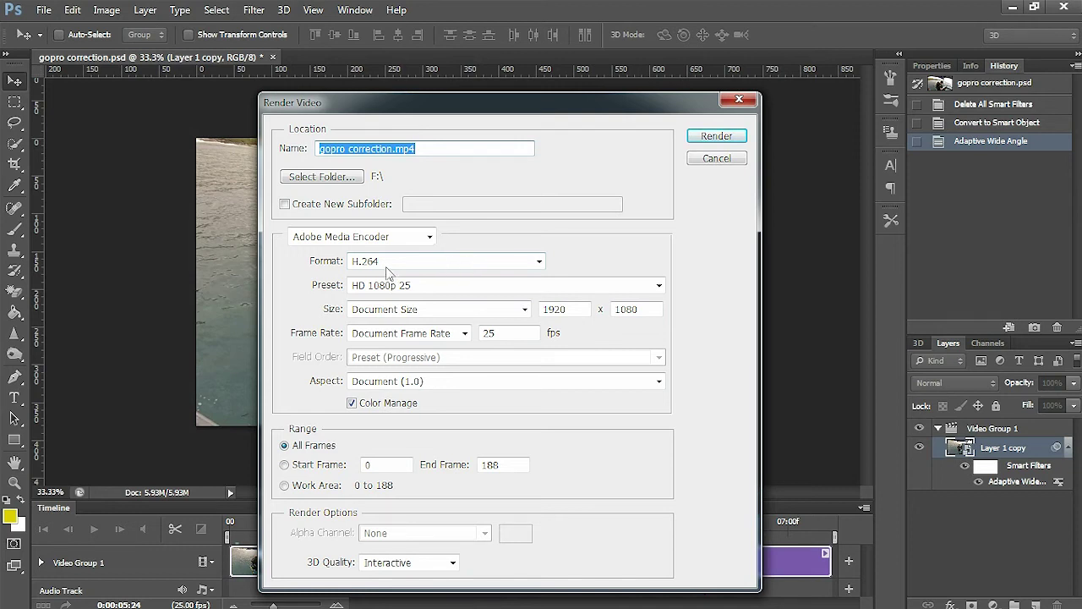
Step: Keep H.264 as the format and render gopro correction.mp4
left_click(539, 261)
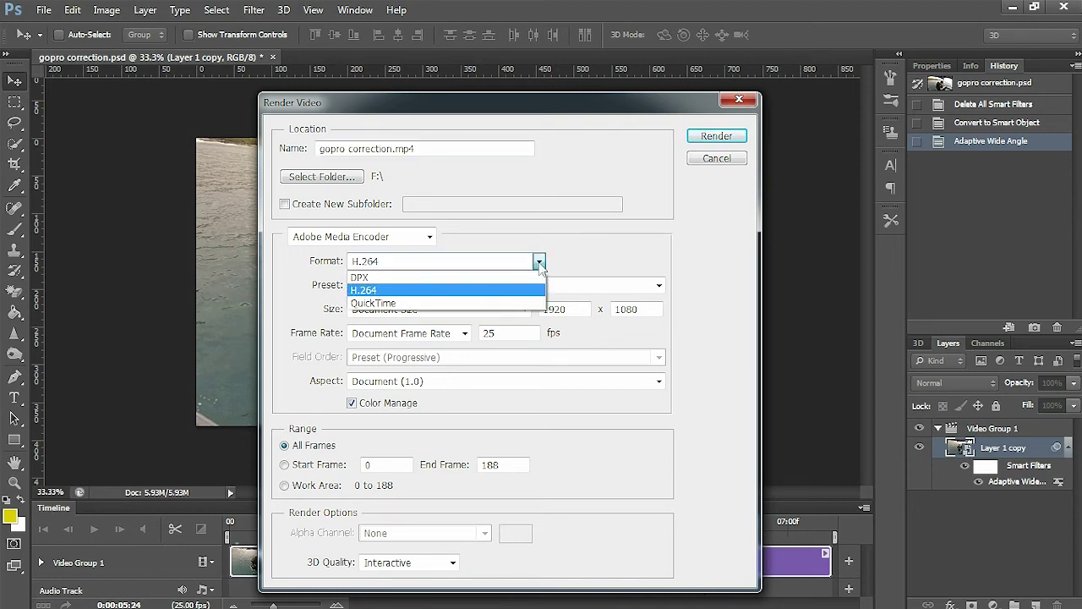
left_click(539, 262)
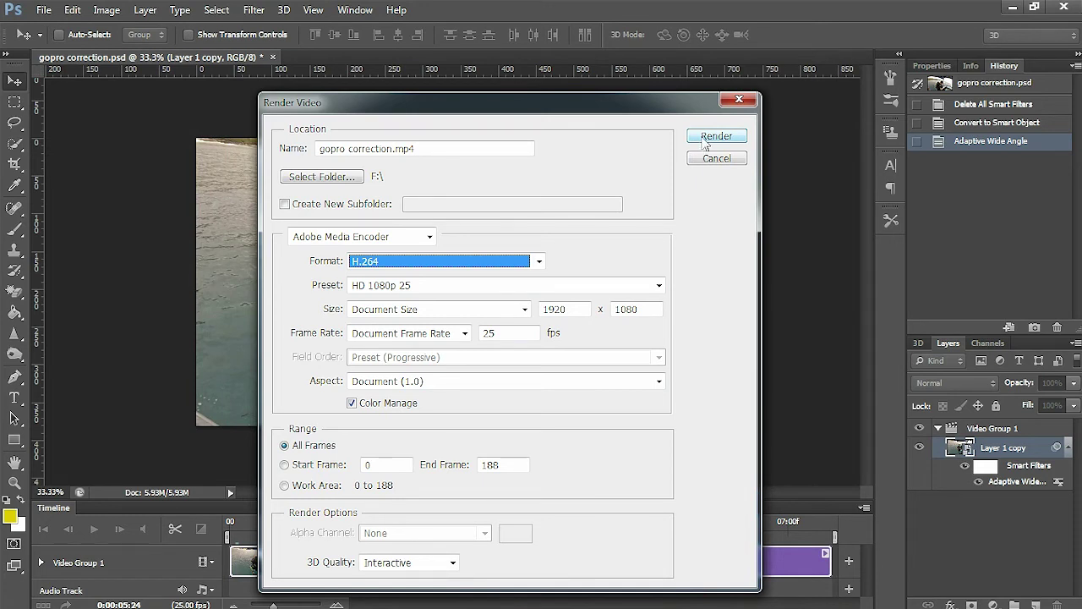
left_click(704, 140)
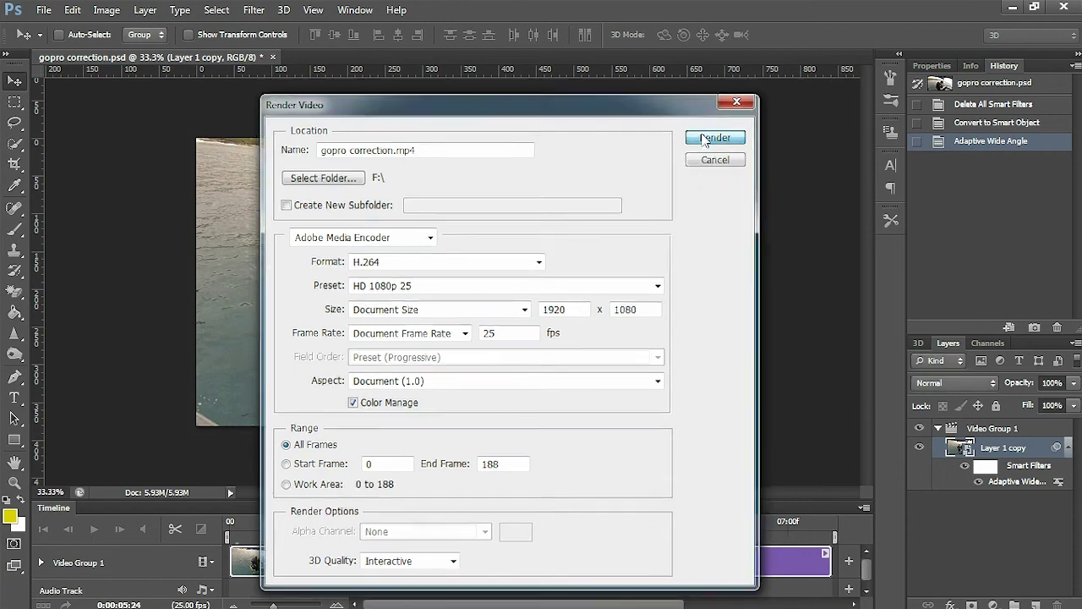